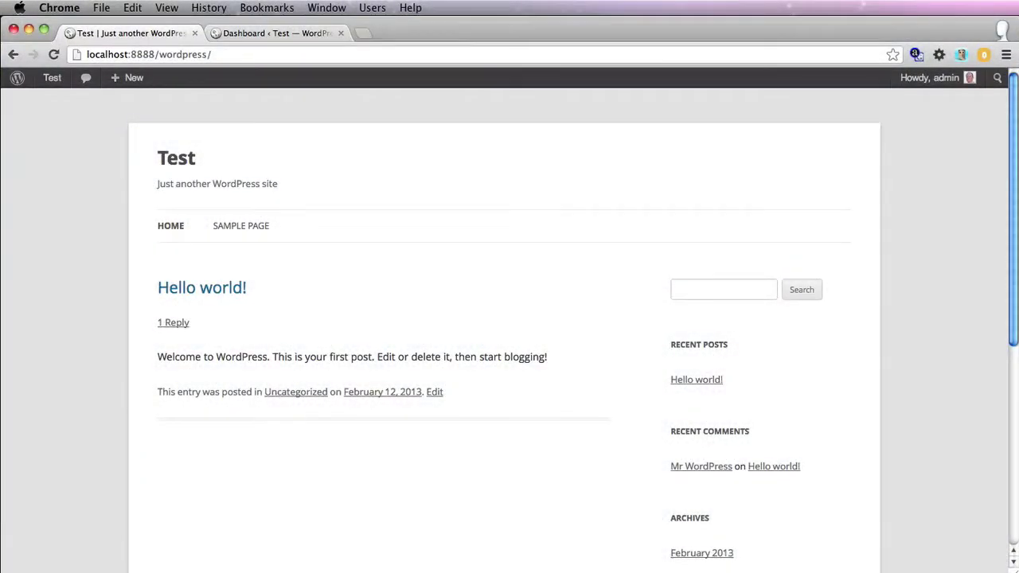
Scroll through the cd-page-1.psd and cd-3.psd website mockups in Photoshop.
left_click(257, 32)
key("super+Tab")
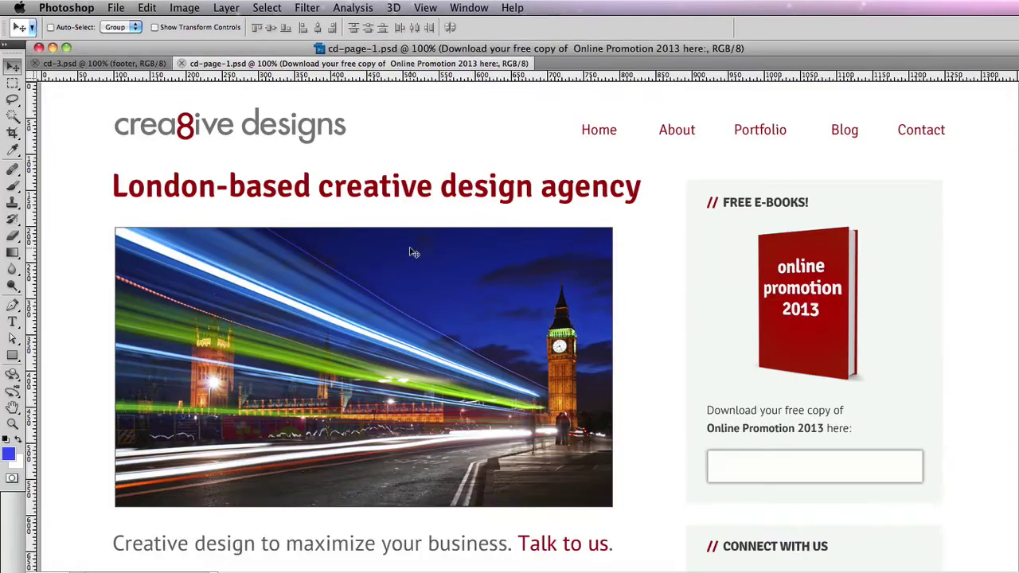
scroll(413, 252, "down", 5)
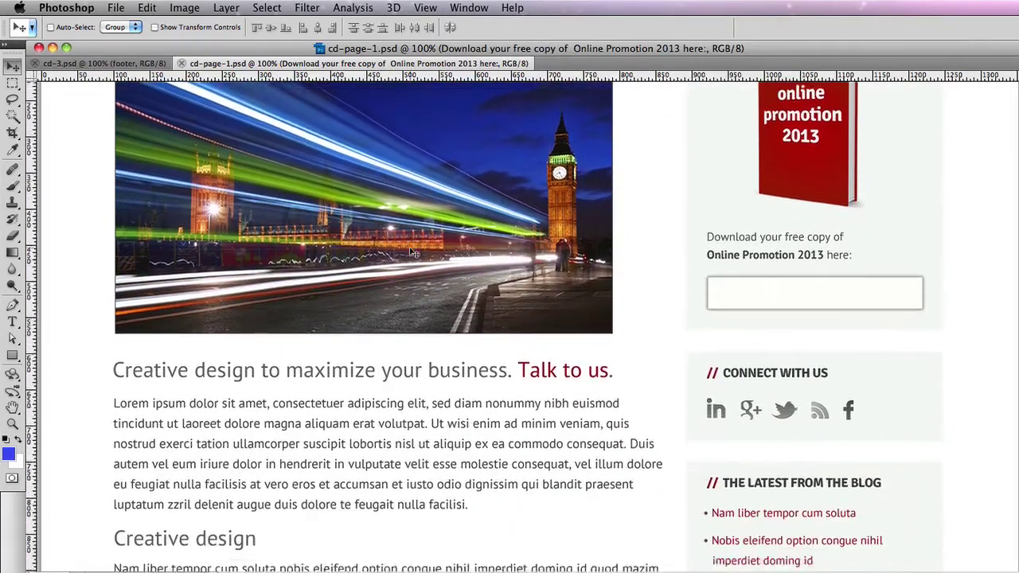
scroll(413, 252, "down", 2)
key("ctrl+Tab")
scroll(167, 226, "down", 3)
scroll(168, 226, "down", 5)
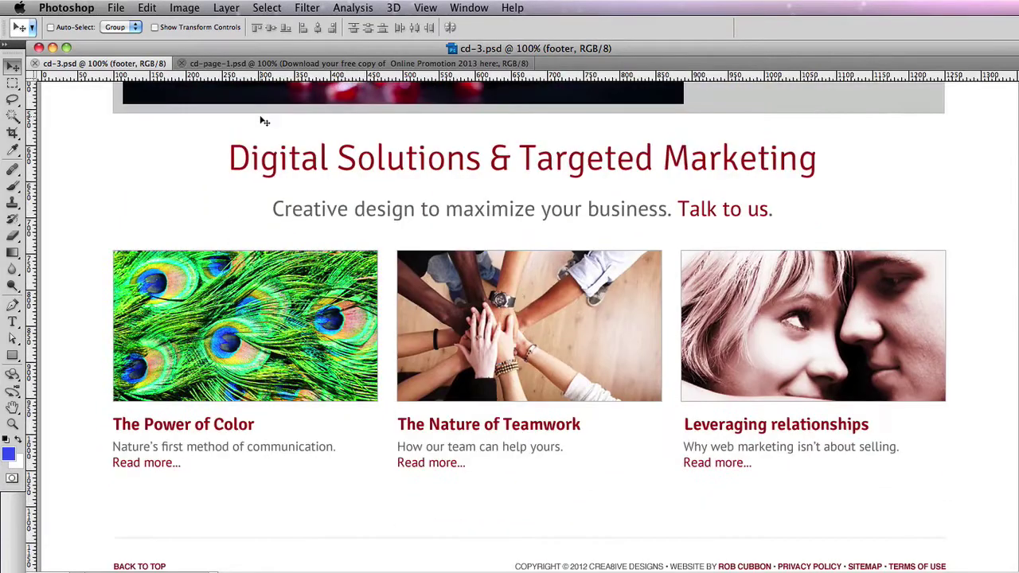
left_click(398, 519)
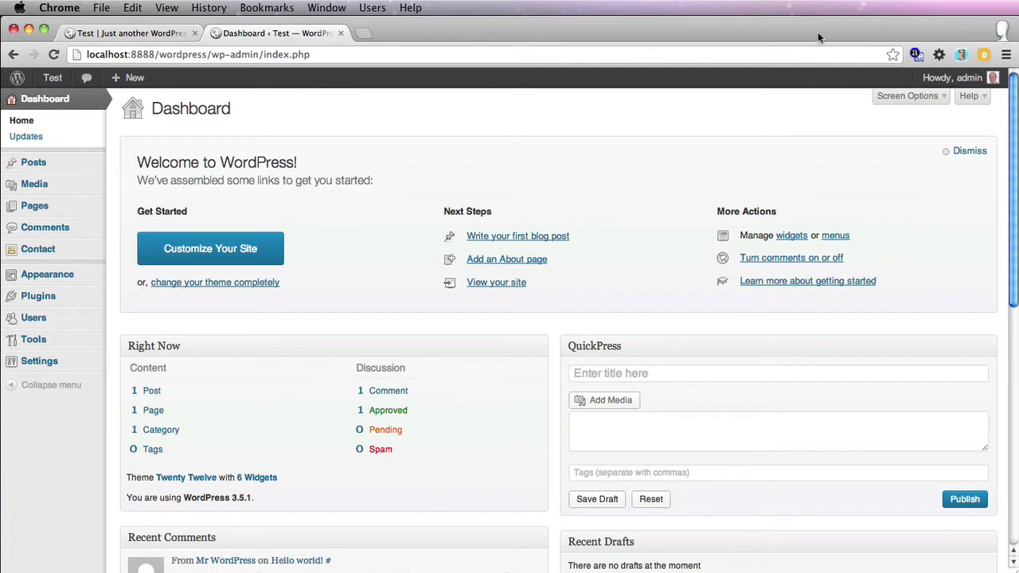
Go to robcubbon.com/go/genesis in a new tab to reach the Genesis Framework page.
key("super+t")
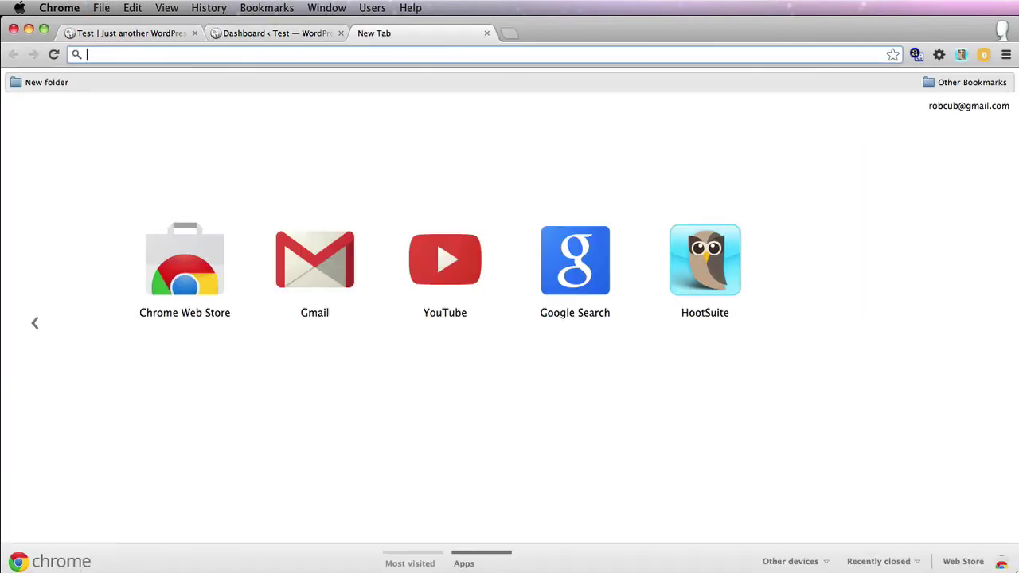
type("rob")
key("Right")
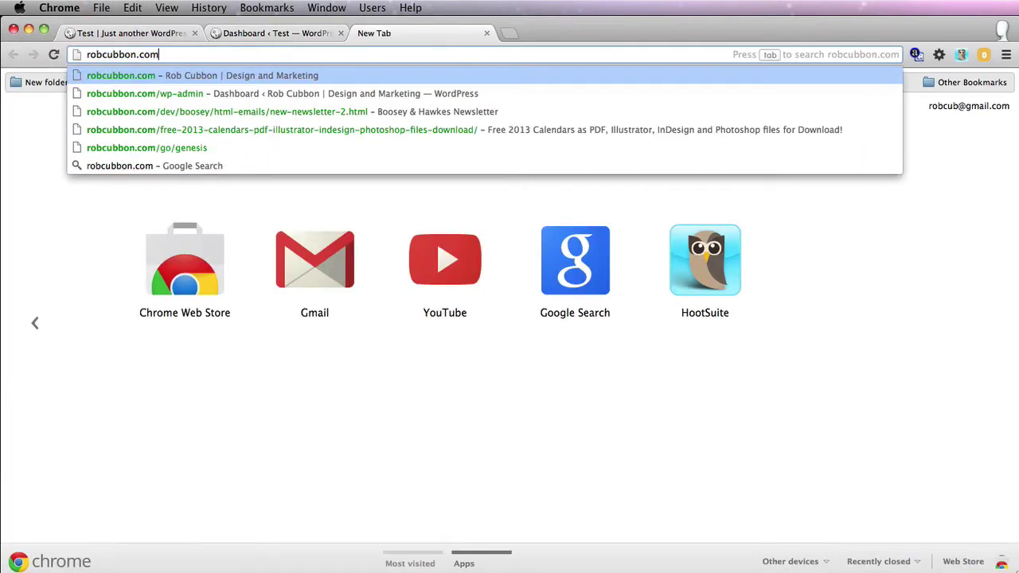
type("/go/")
key("Right")
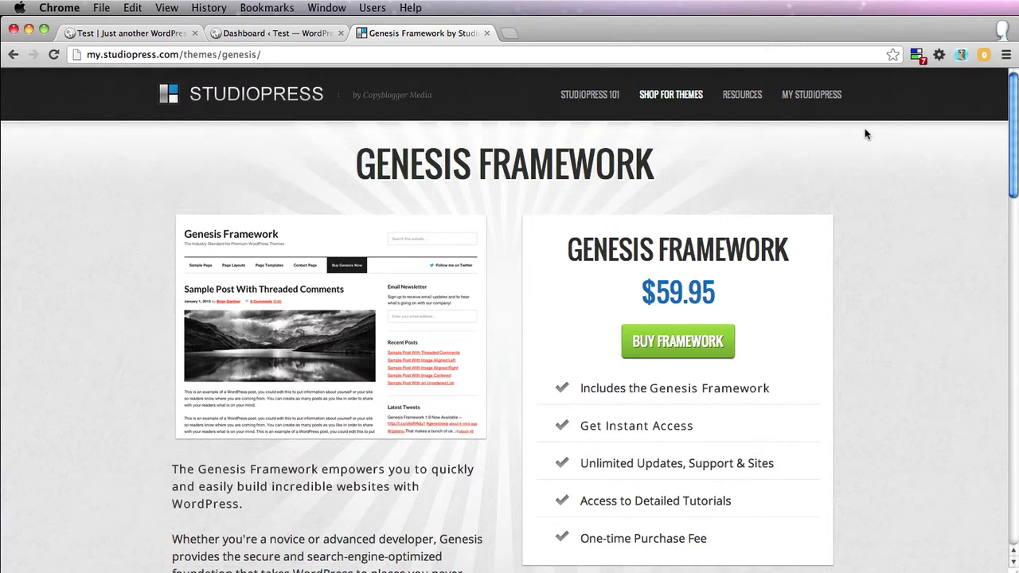
Download the Sample theme v.1.9 from StudioPress's Member Downloads page.
mouse_move(815, 90)
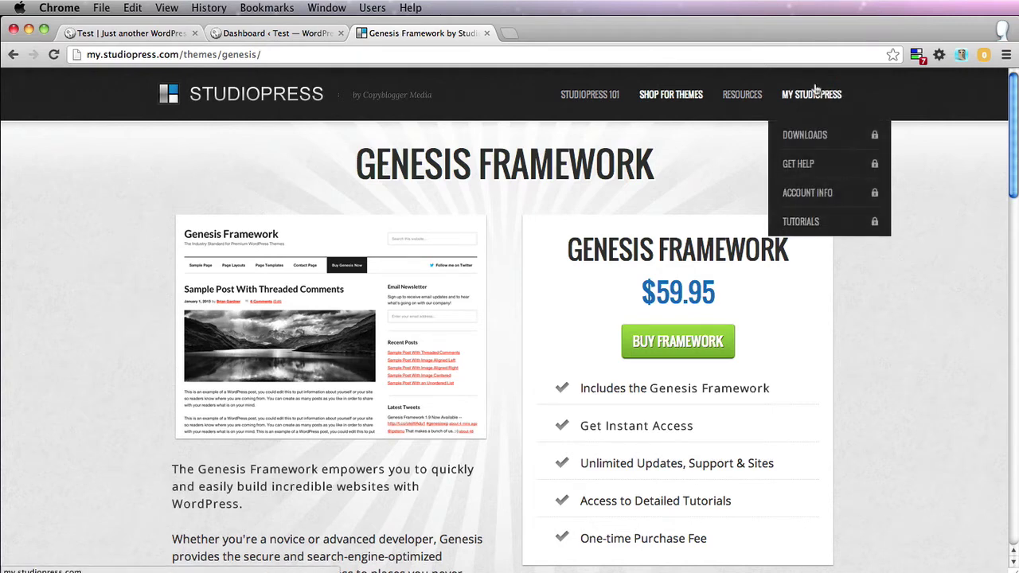
left_click(815, 137)
scroll(694, 438, "down", 5)
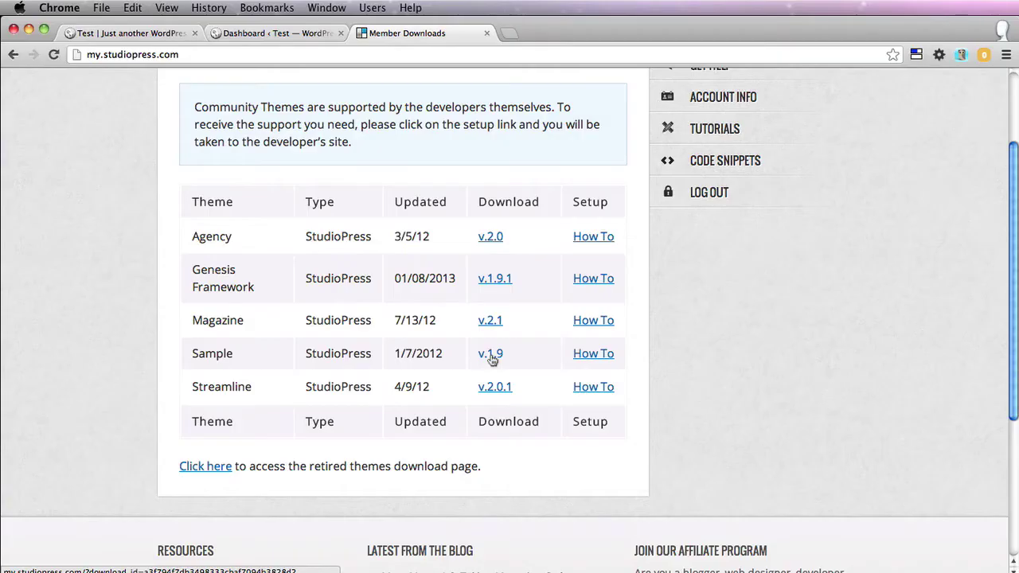
left_click(491, 355)
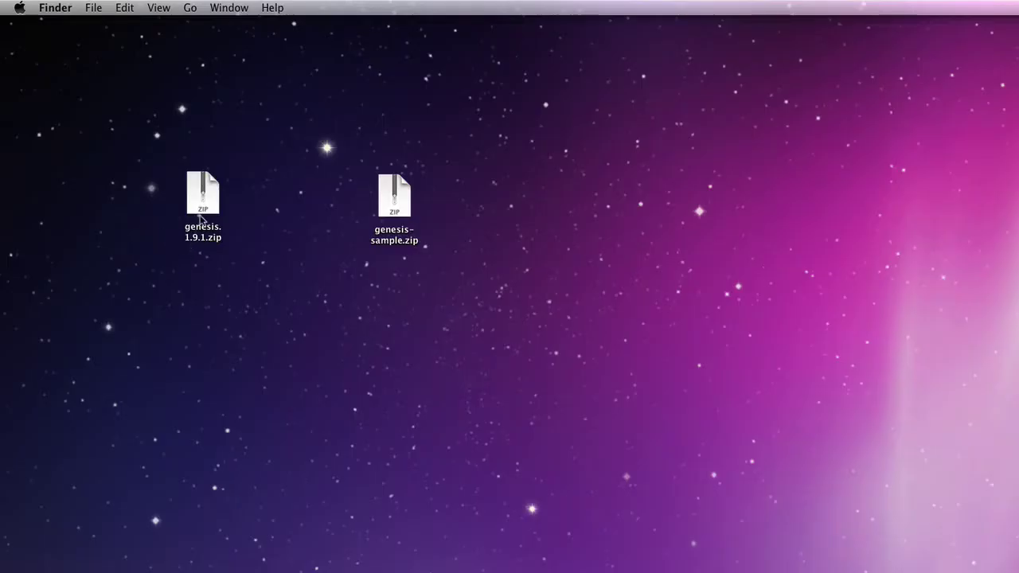
Check genesis.1.9.1.zip and genesis-sample.zip on the desktop, then switch back to Chrome.
left_click(199, 206)
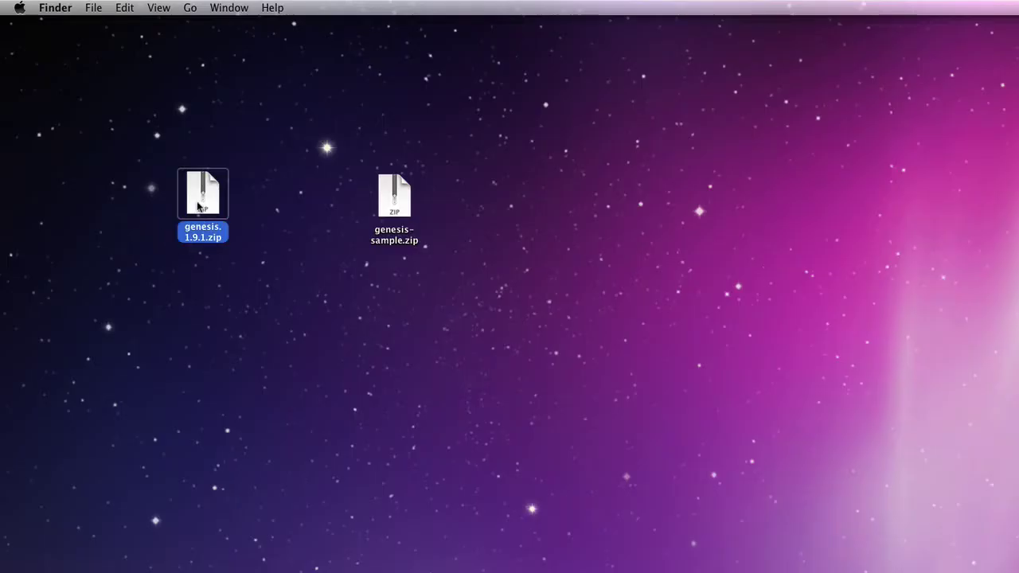
left_click(393, 217)
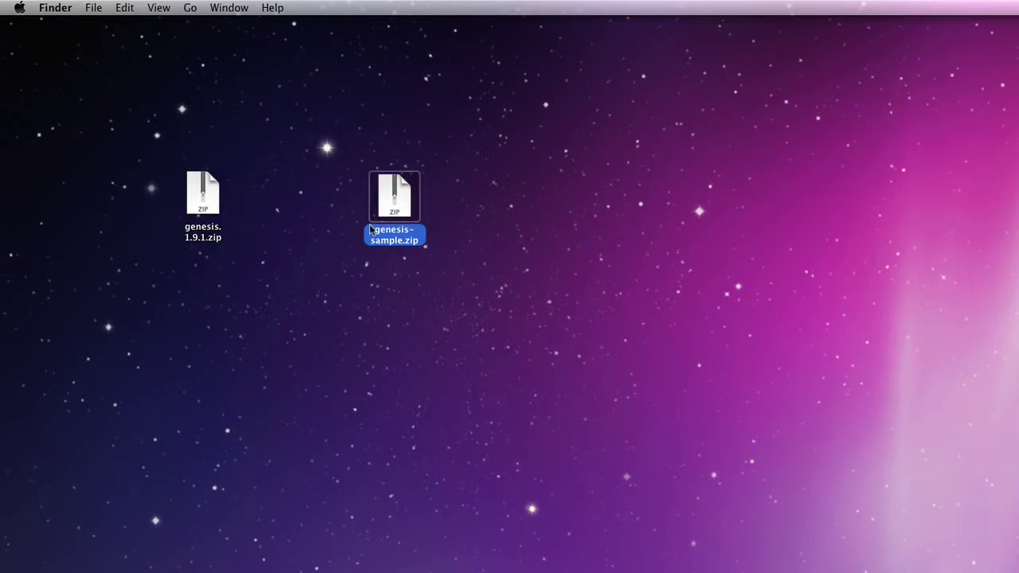
left_click(209, 212)
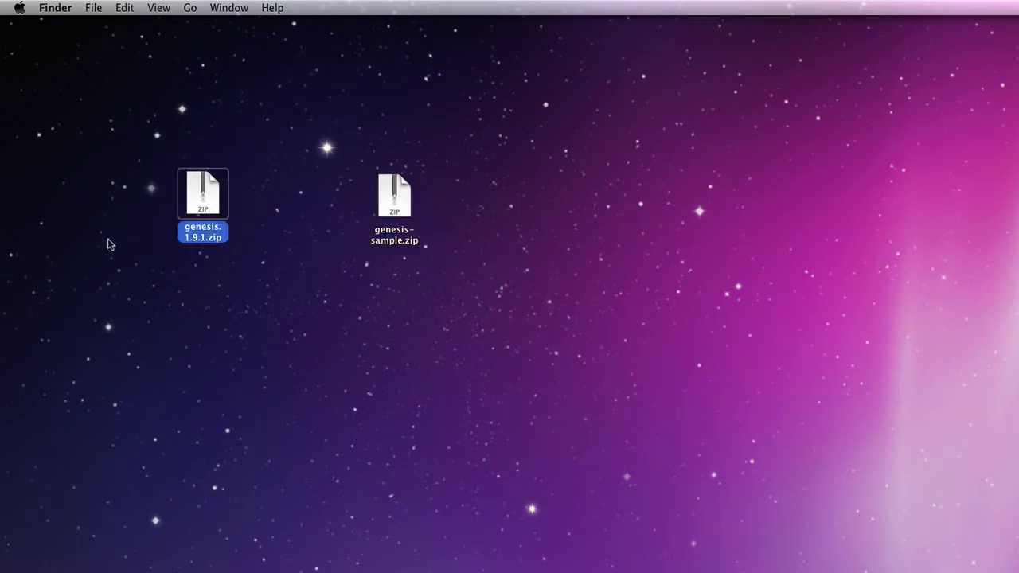
left_click(392, 192)
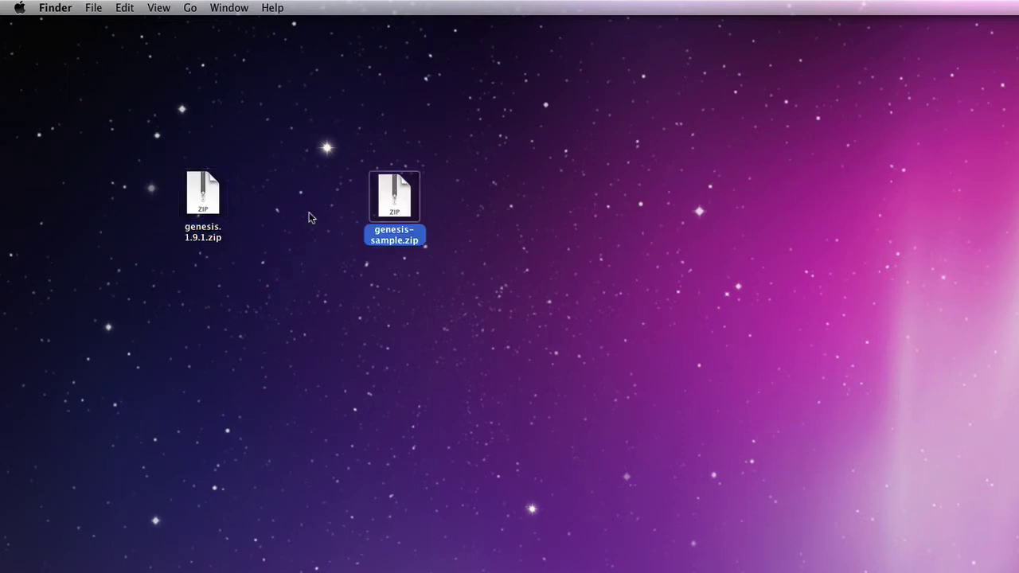
left_click(206, 220)
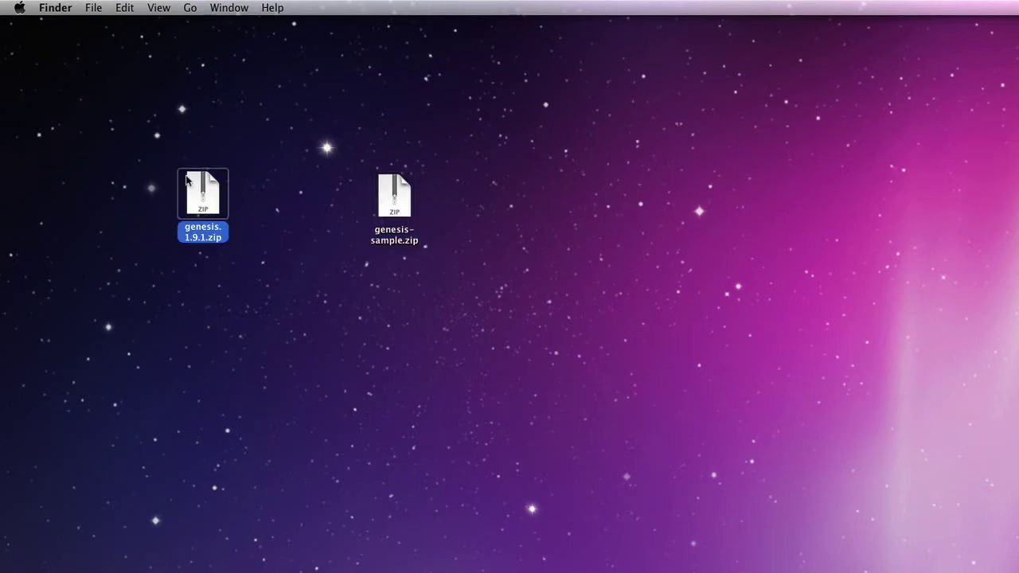
left_click(626, 191)
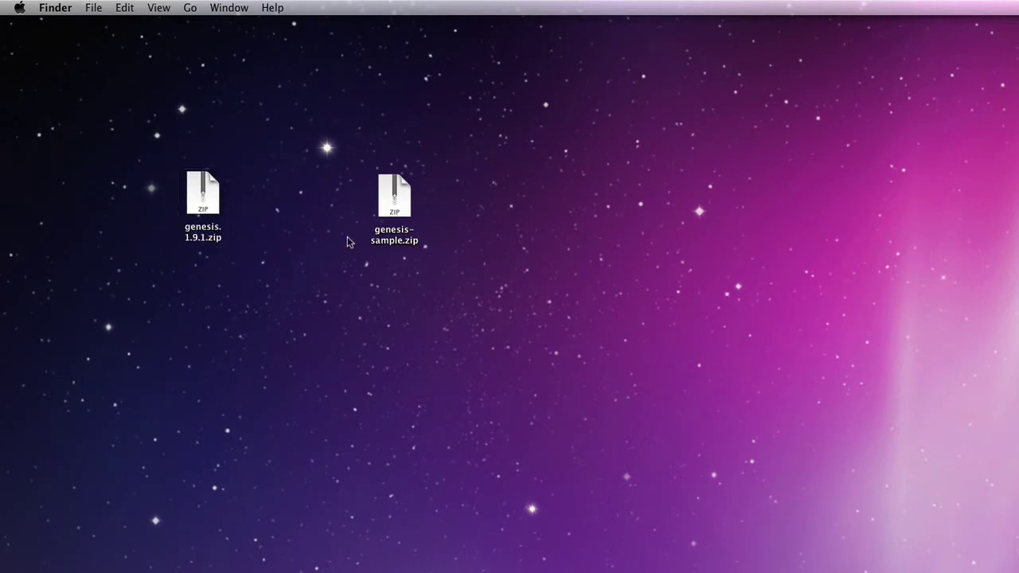
key("ctrl+F3")
key("Right")
key("Right")
key("Right")
Open Appearance > Themes and review current Twenty Twelve and available Twenty Eleven.
key("Return")
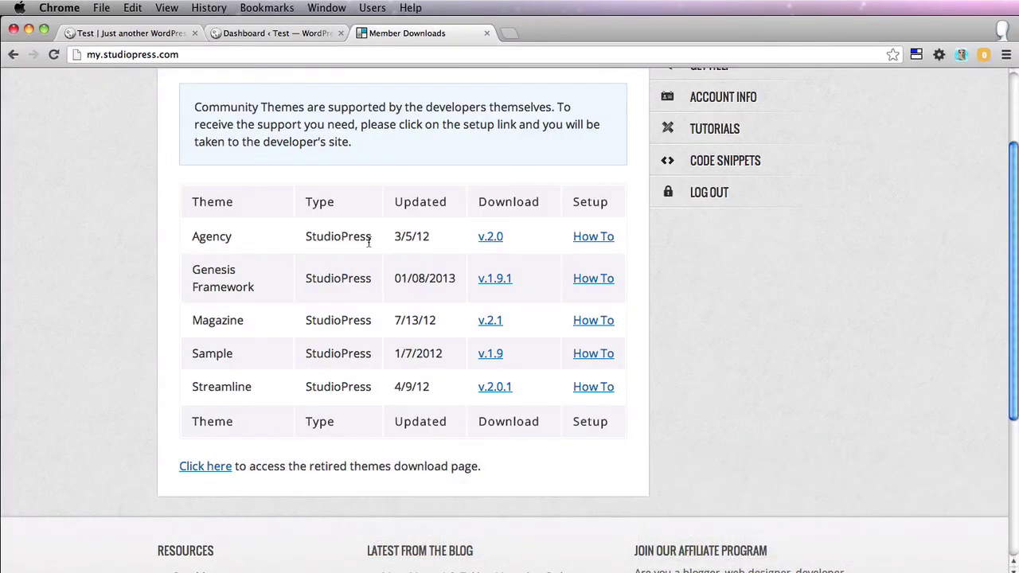
left_click(267, 33)
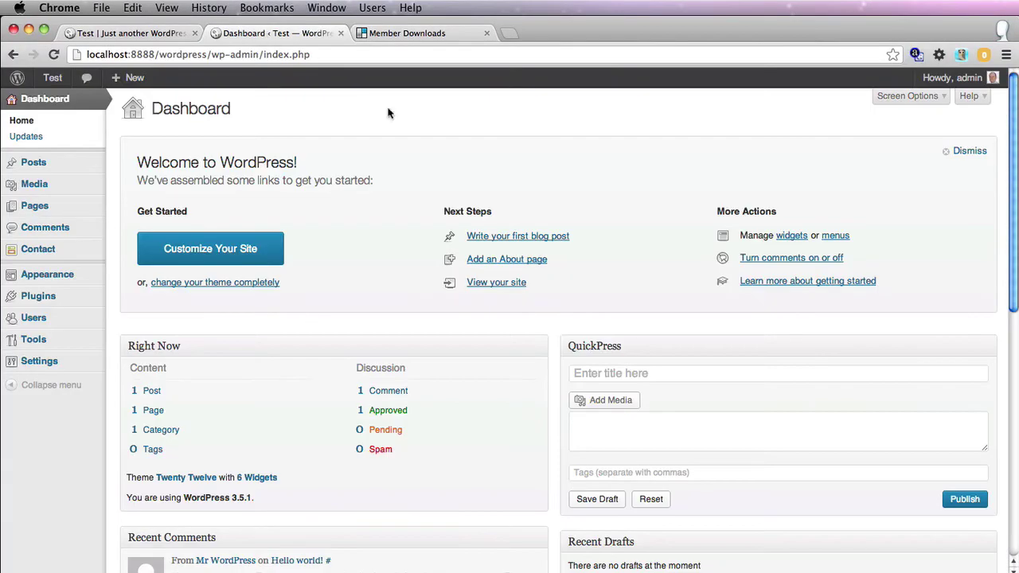
mouse_move(63, 276)
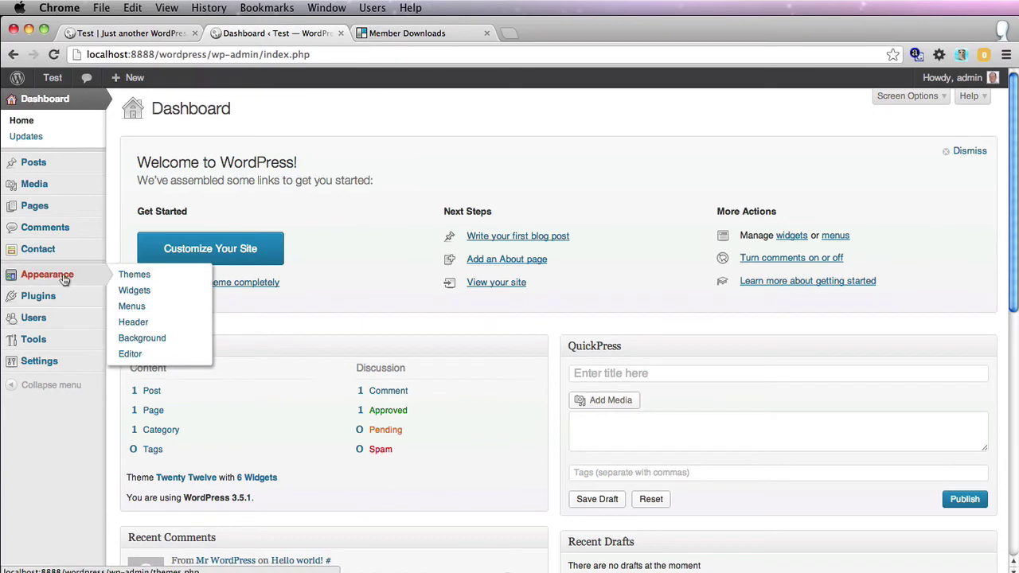
left_click(135, 275)
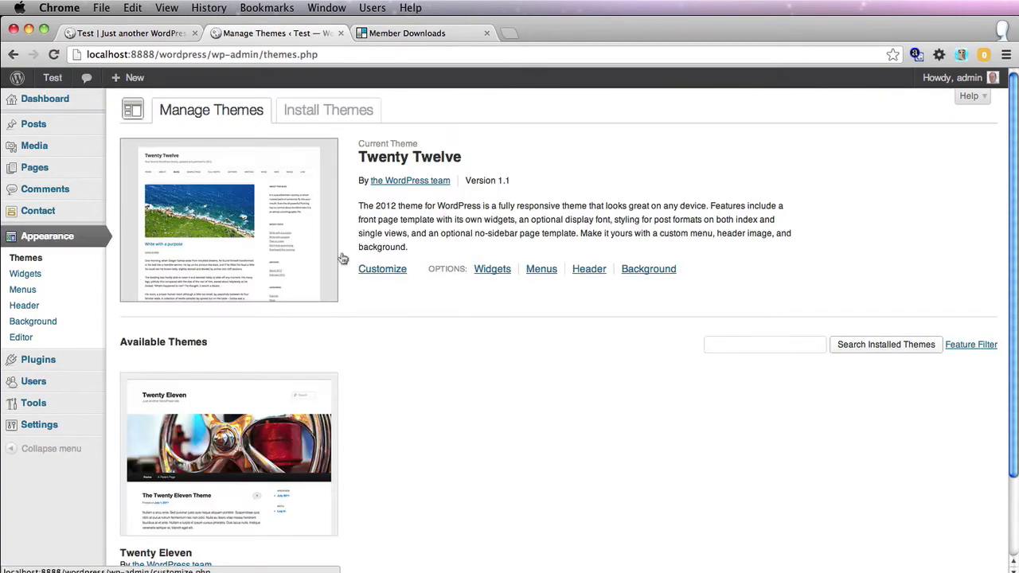
scroll(528, 411, "down", 3)
scroll(528, 411, "up", 3)
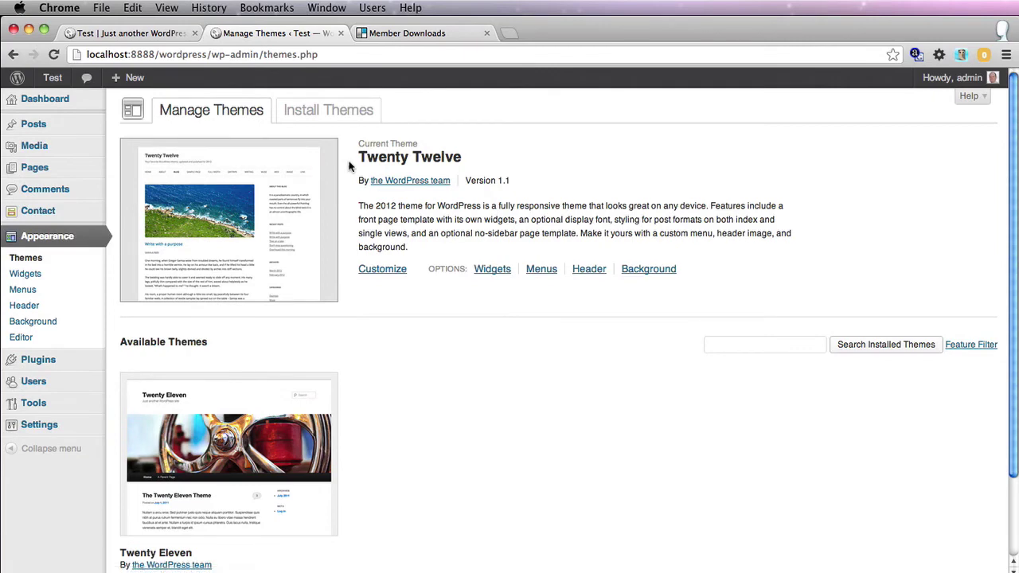
scroll(383, 448, "down", 3)
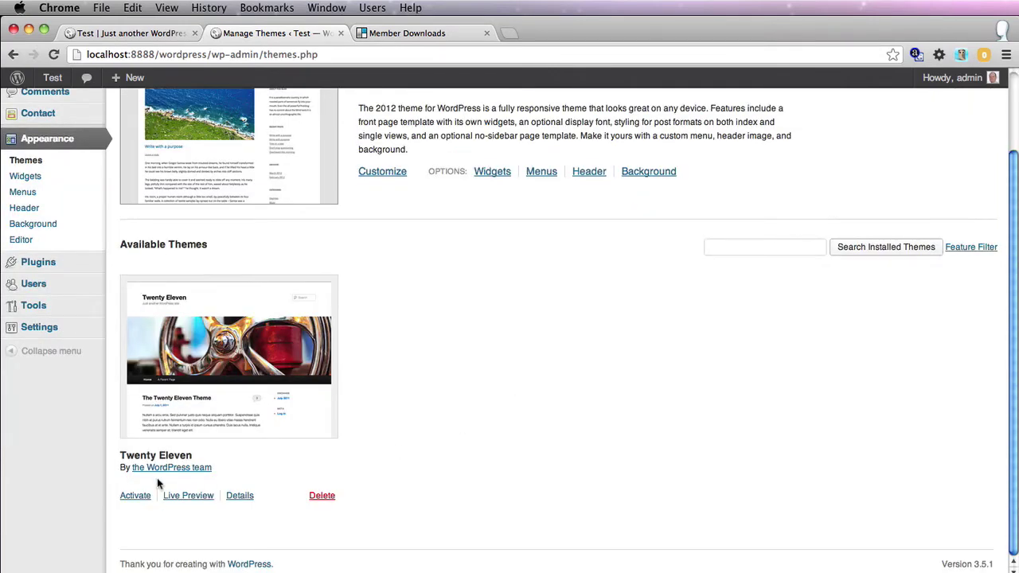
scroll(157, 478, "up", 3)
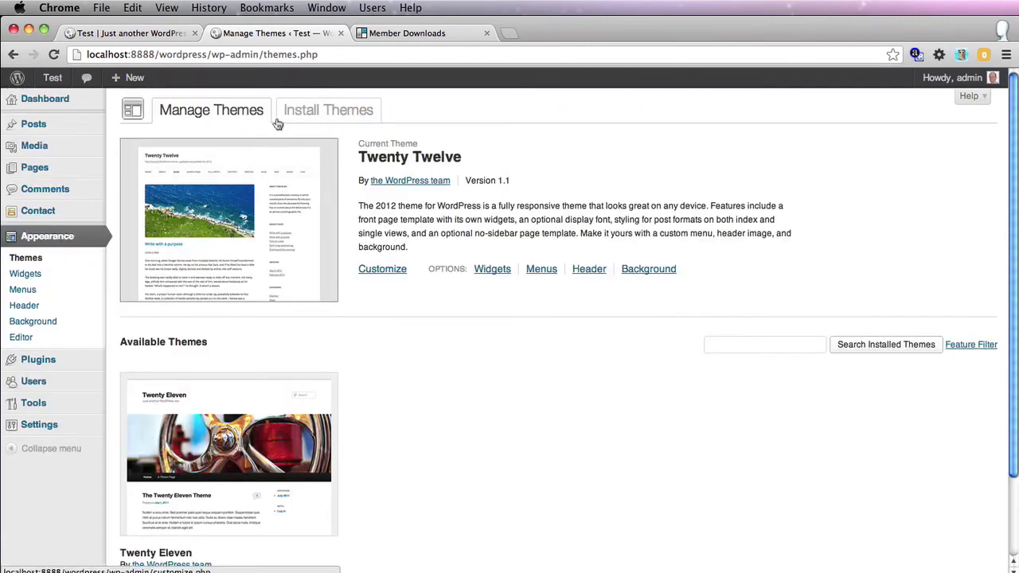
Upload genesis.1.9.1.zip under Install Themes > Upload, install it and activate Genesis.
left_click(297, 120)
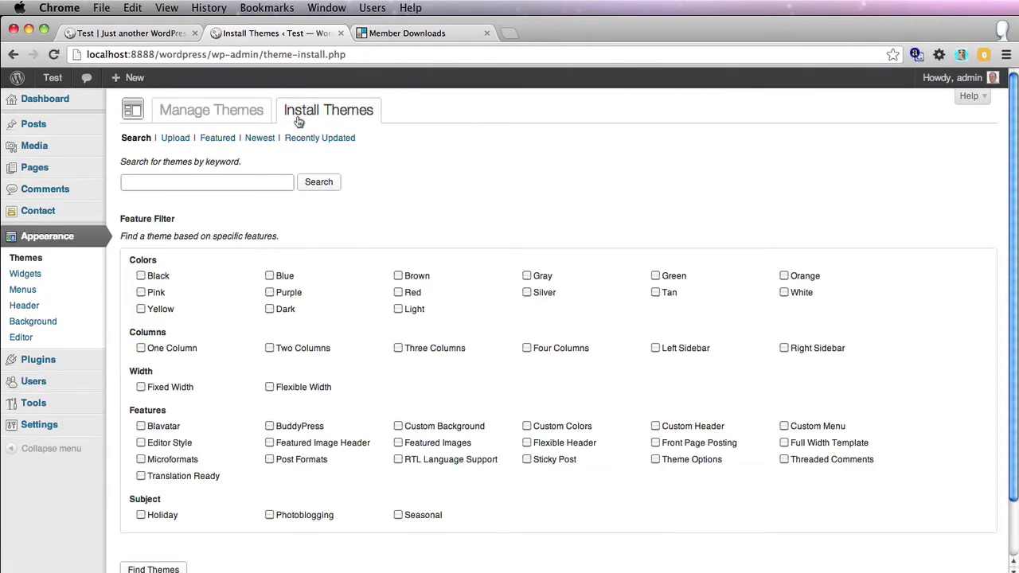
left_click(170, 138)
left_click(148, 216)
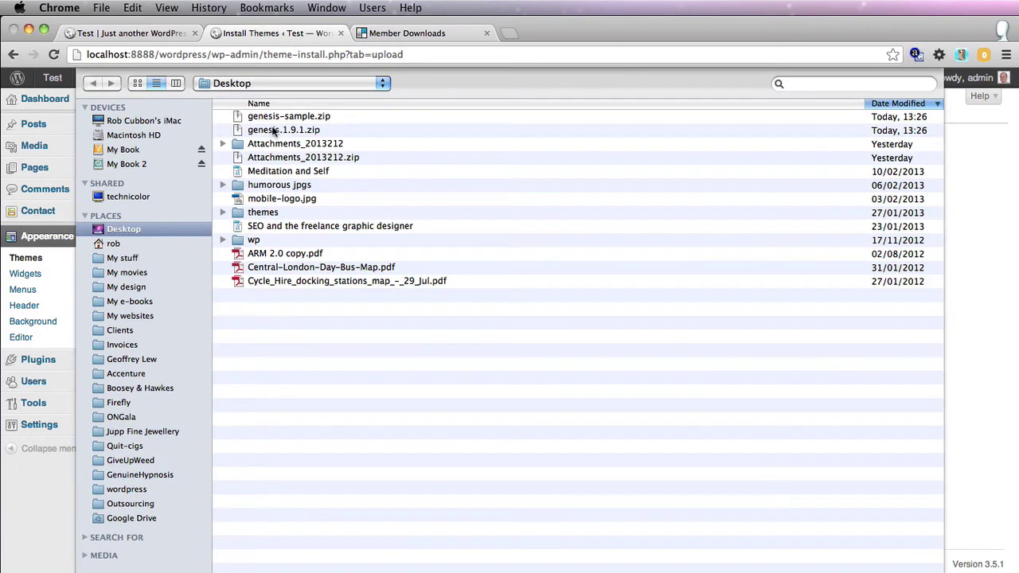
left_click(273, 131)
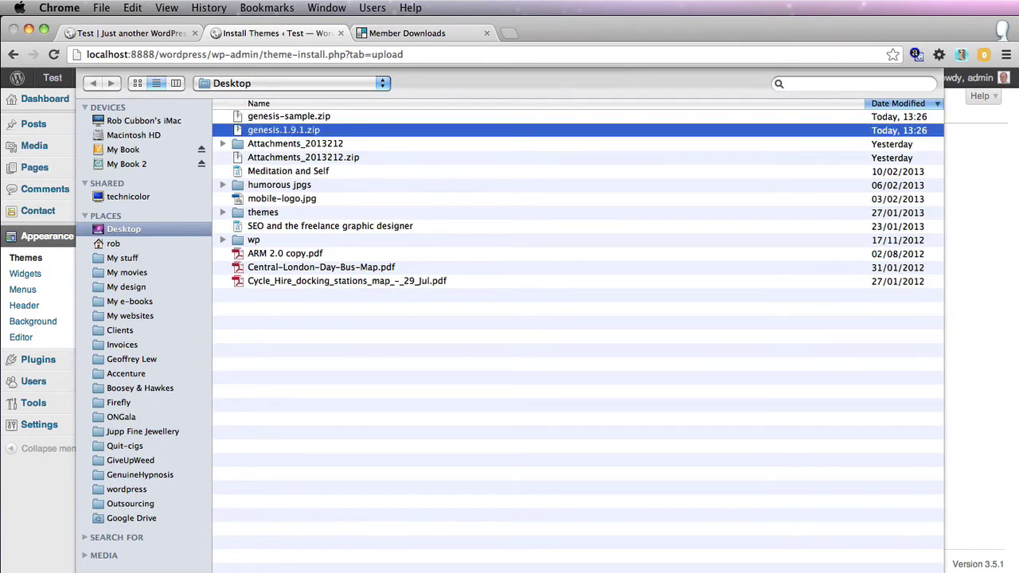
key("Return")
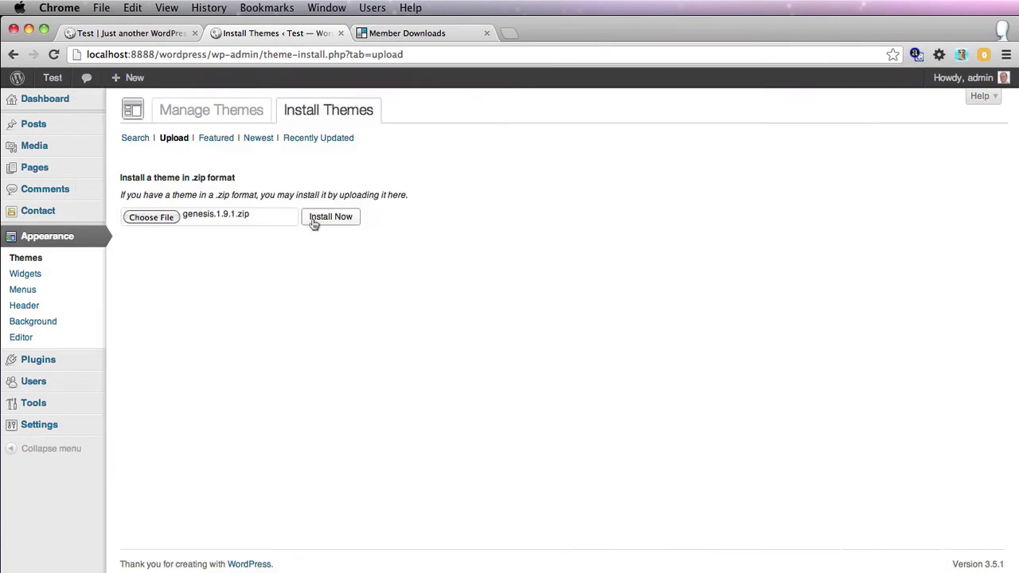
left_click(322, 219)
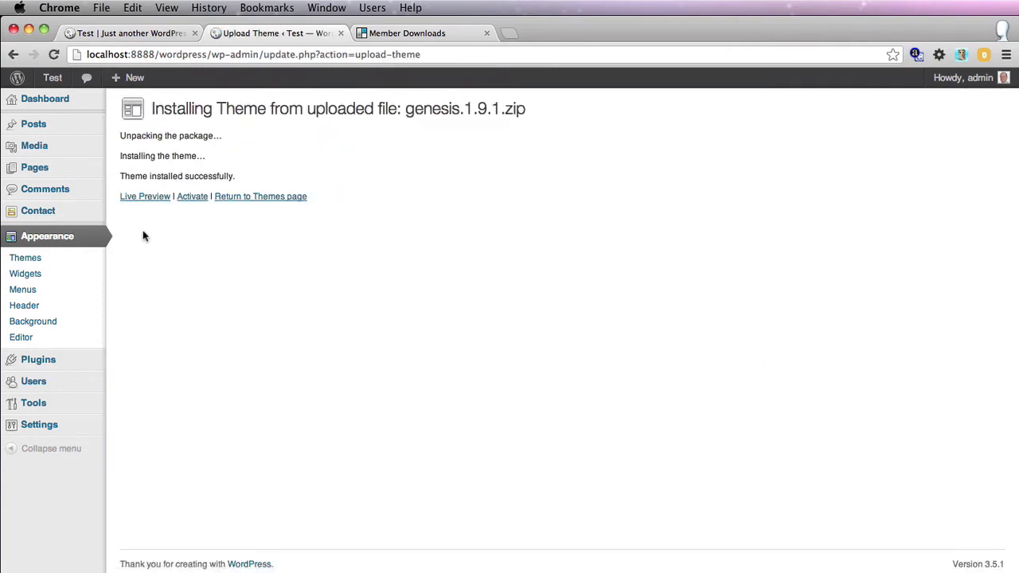
left_click(193, 198)
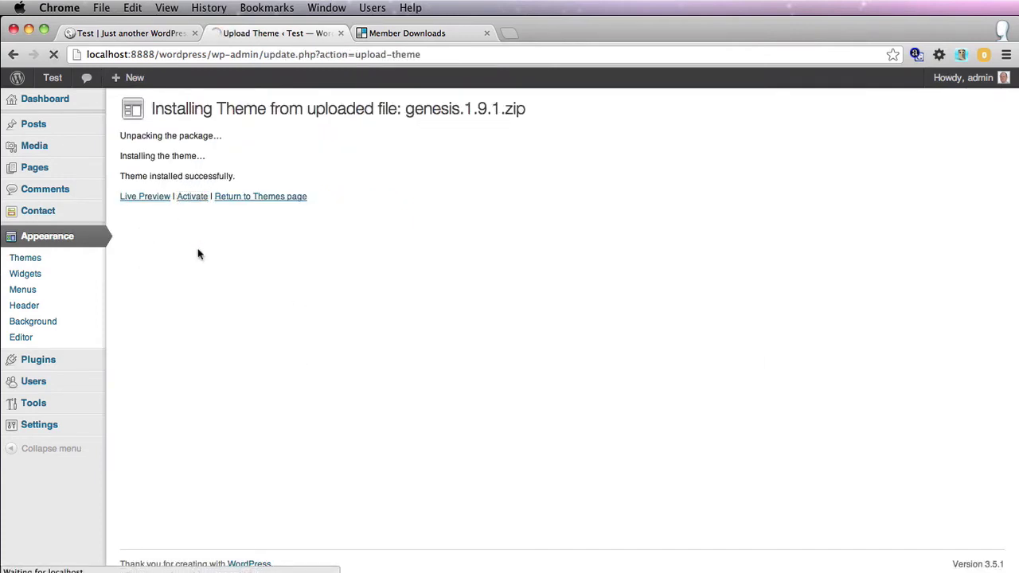
left_click(172, 137)
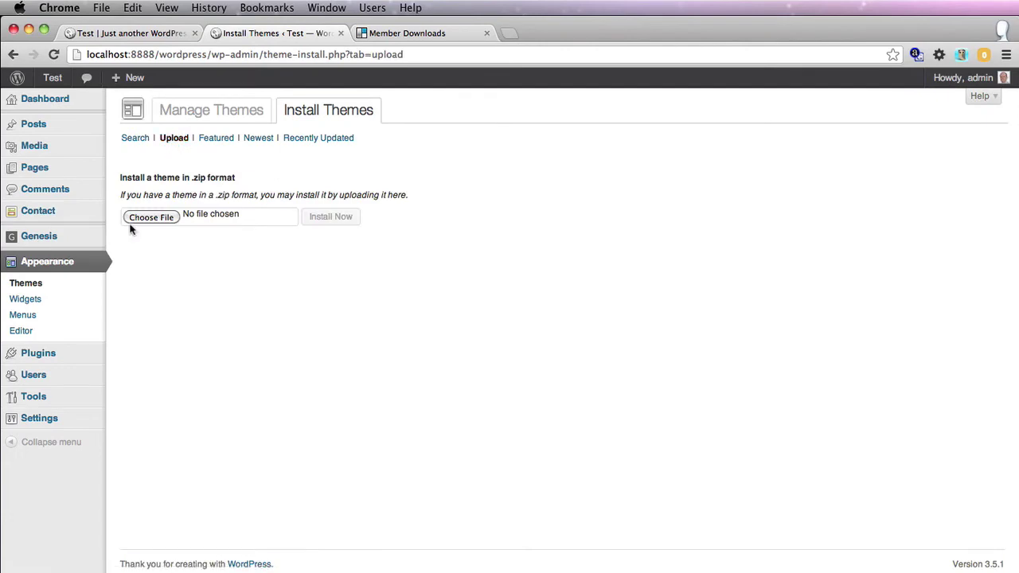
Upload genesis-sample.zip from the Desktop, install it and activate the Genesis Sample theme.
left_click(143, 219)
double_click(279, 114)
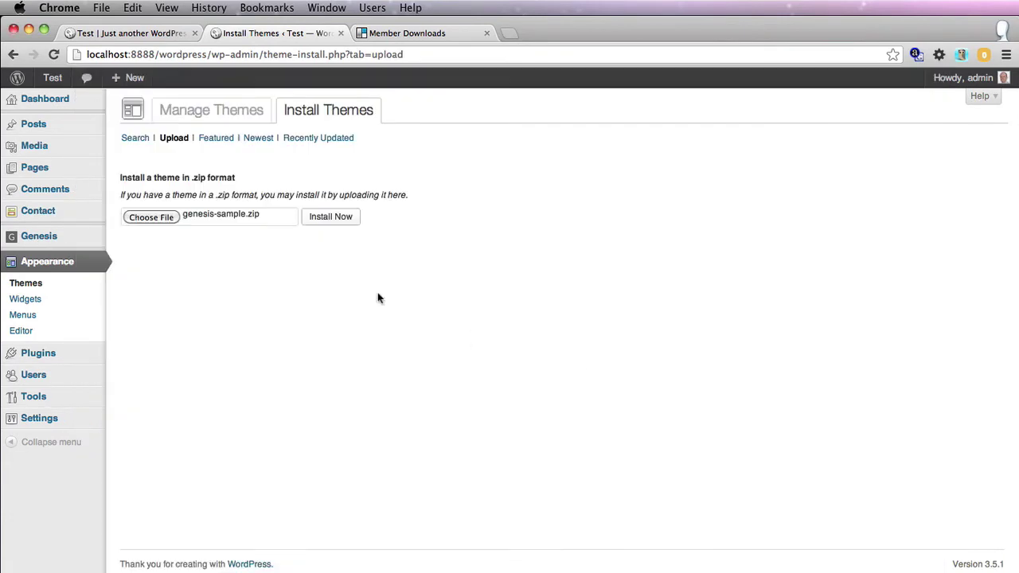
left_click(321, 222)
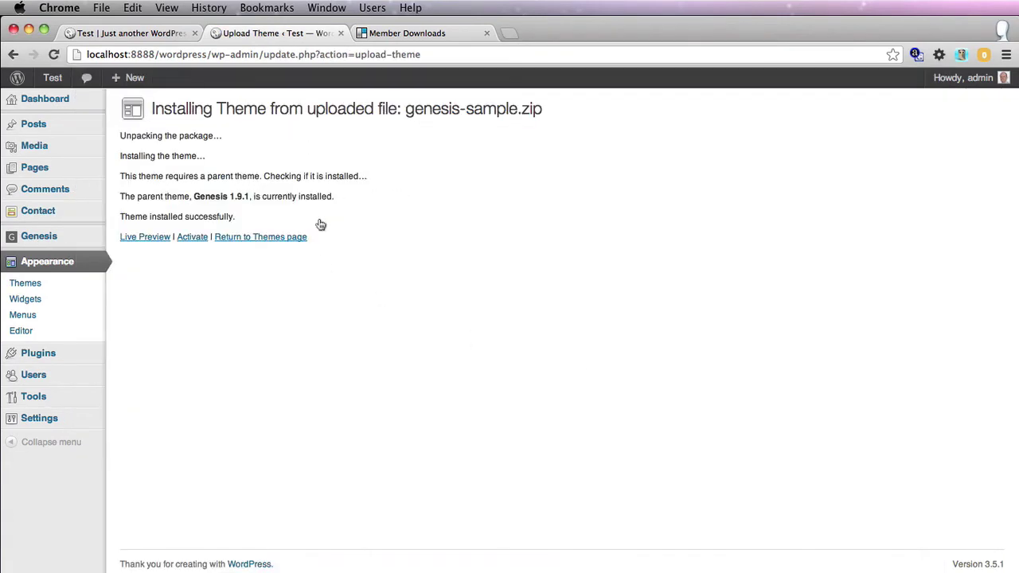
left_click(194, 240)
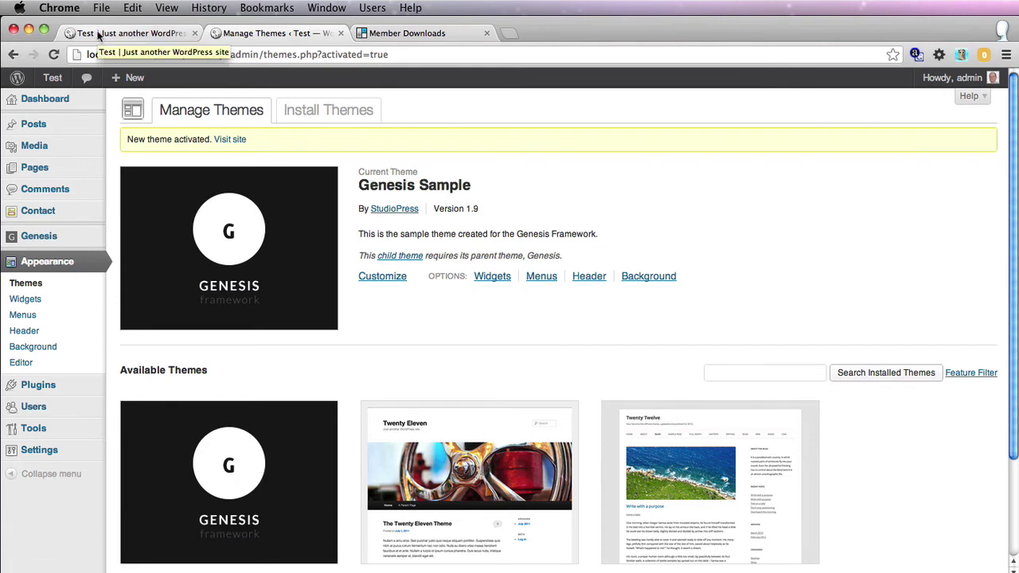
Reload the Test site front page to show Genesis Sample, then narrow the browser window.
left_click(98, 34)
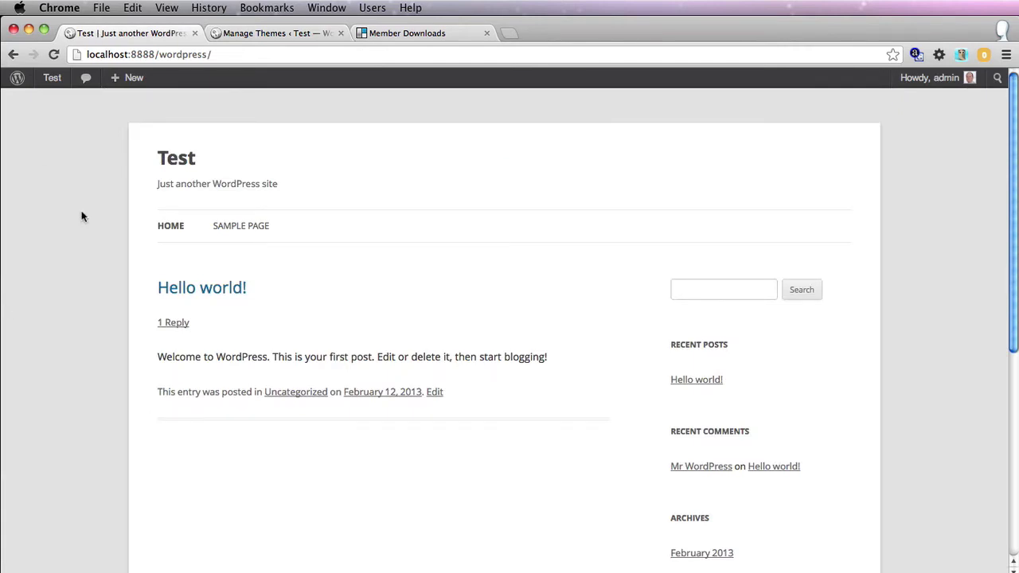
key("super+r")
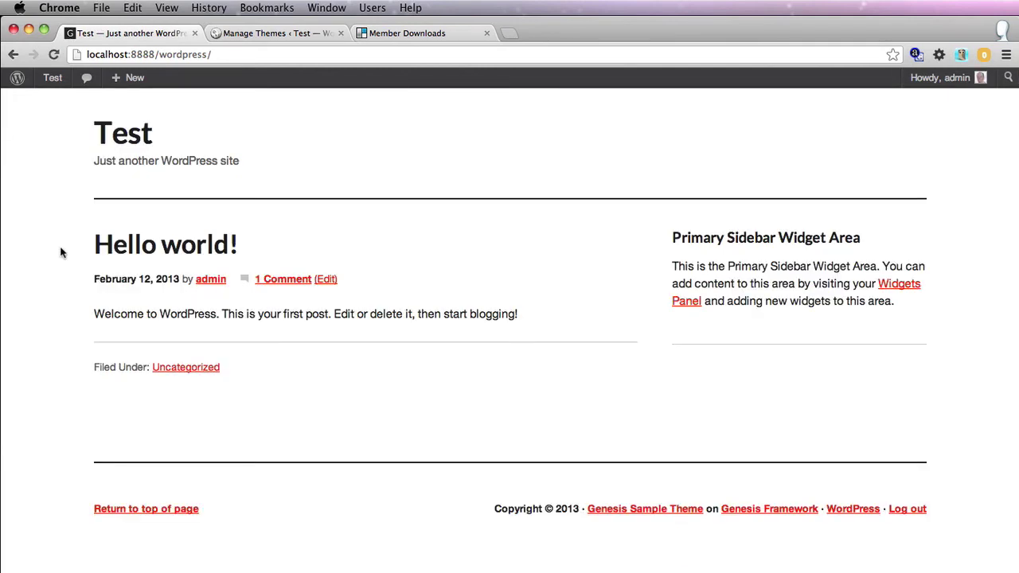
mouse_move(1017, 570)
left_mouse_down()
mouse_move(303, 569)
mouse_move(1018, 569)
left_mouse_up()
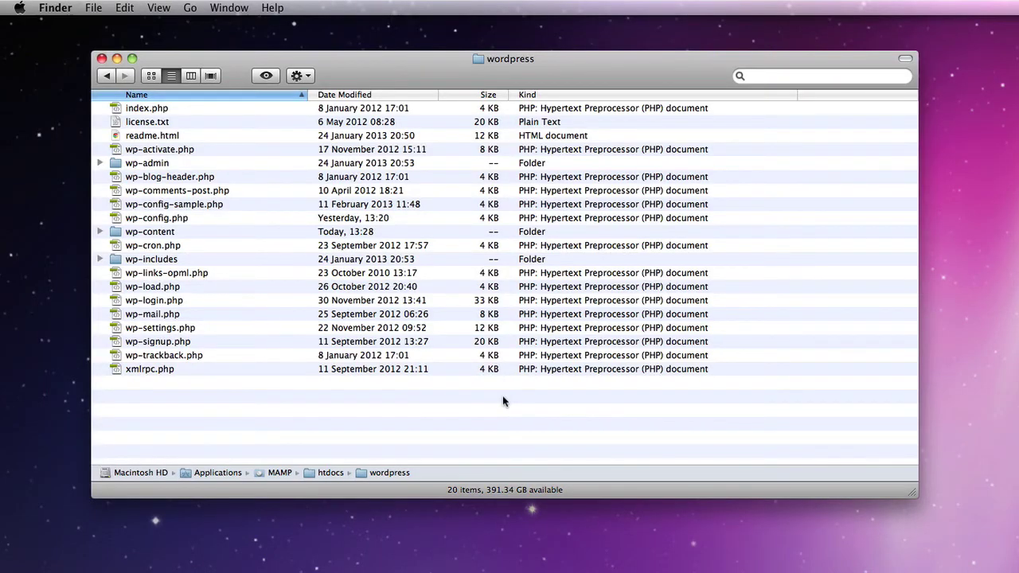
Navigate to wordpress/wp-content/themes in Finder and select the genesis and genesis-sample folders.
left_click(511, 59, "super")
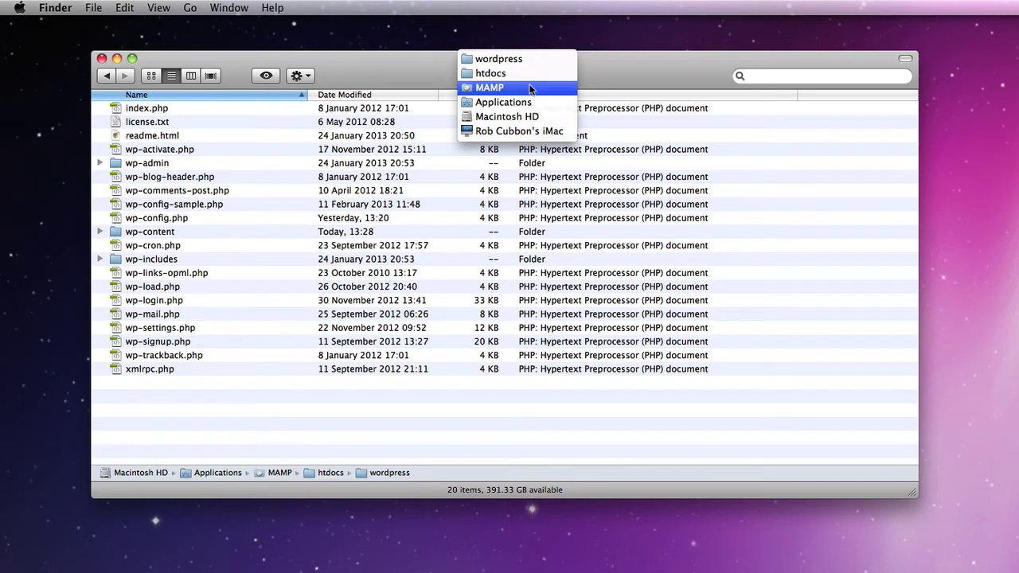
left_click(133, 236)
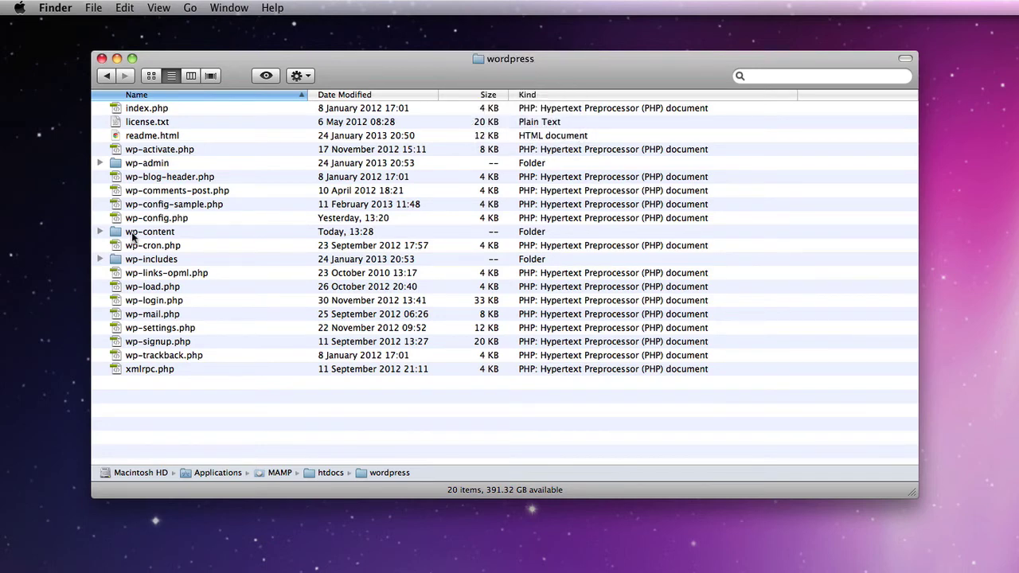
double_click(133, 236)
double_click(150, 137)
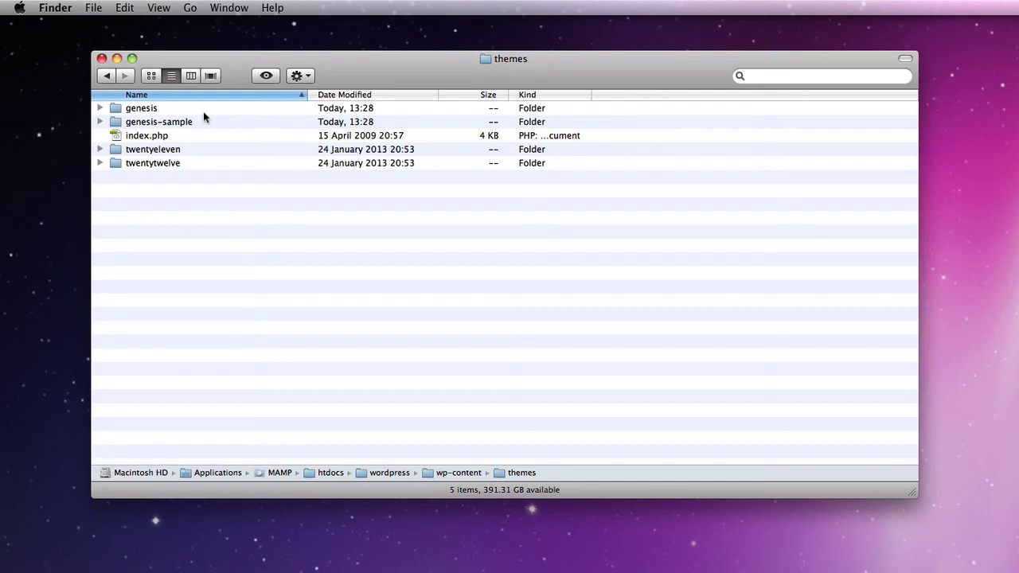
left_click(203, 112)
left_click(214, 122)
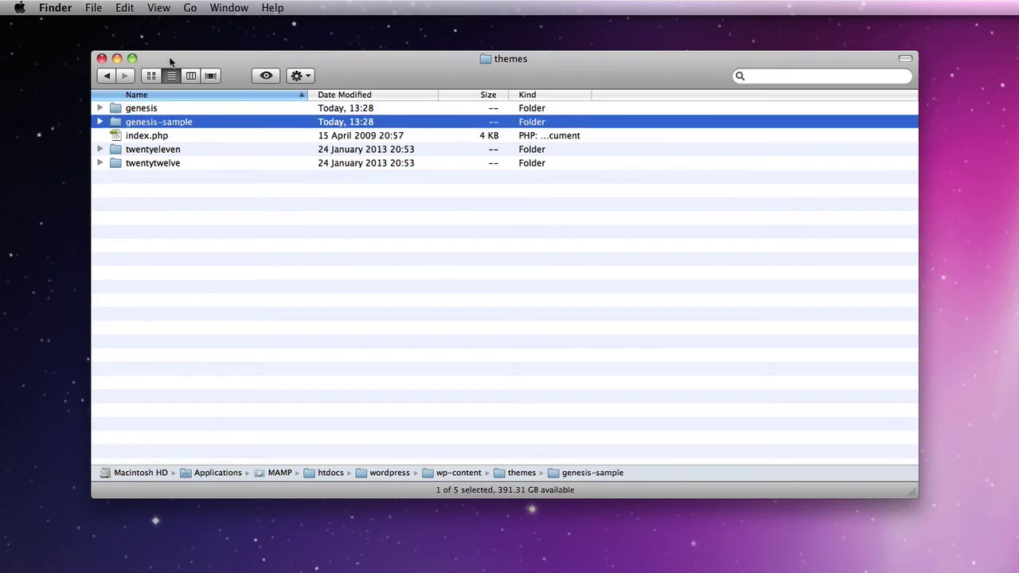
Unzip genesis.1.9.1.zip and genesis-sample.zip on the desktop with Archive Utility.
left_click_drag(166, 62, 1018, 241)
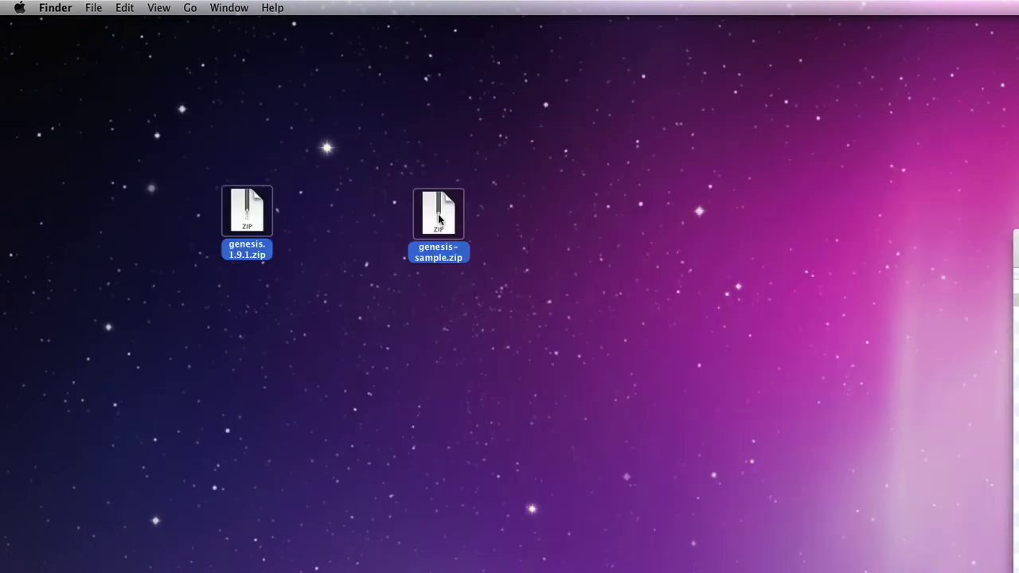
key("super+o")
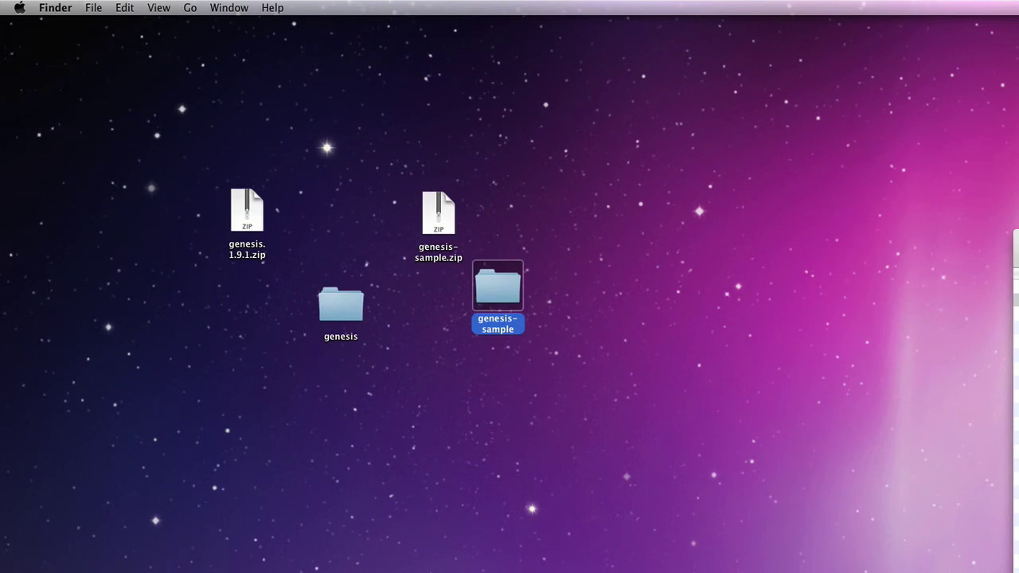
left_click_drag(1015, 239, 358, 62)
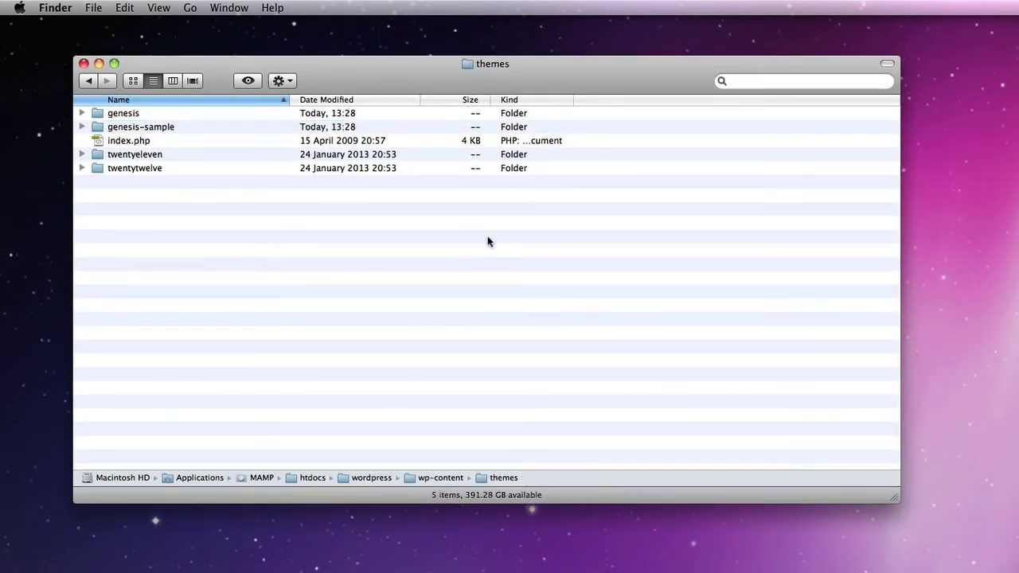
Move the twentyeleven and twentytwelve folders from themes to the Trash.
left_click(293, 156)
left_click(284, 173, "shift")
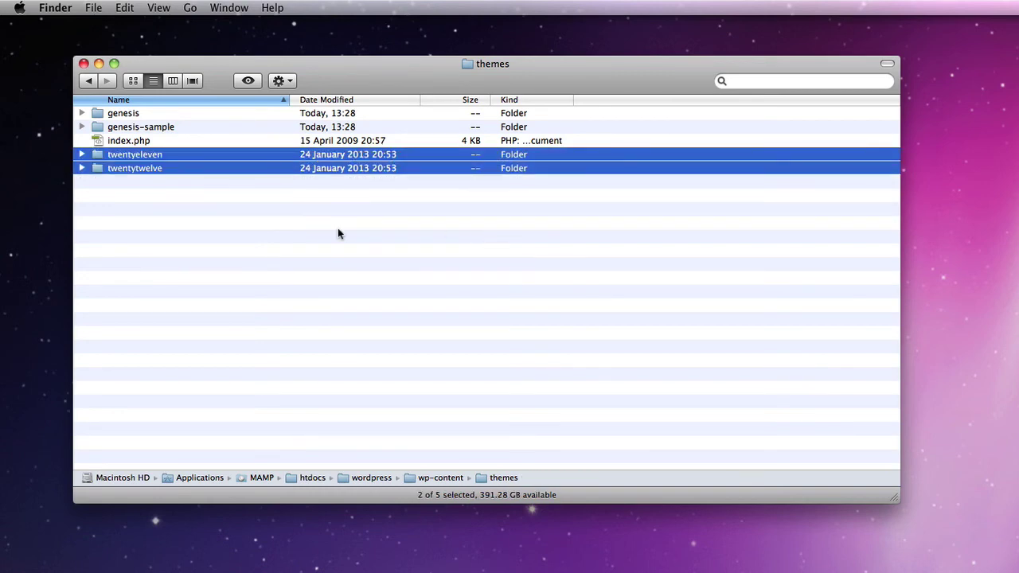
key("super+BackSpace")
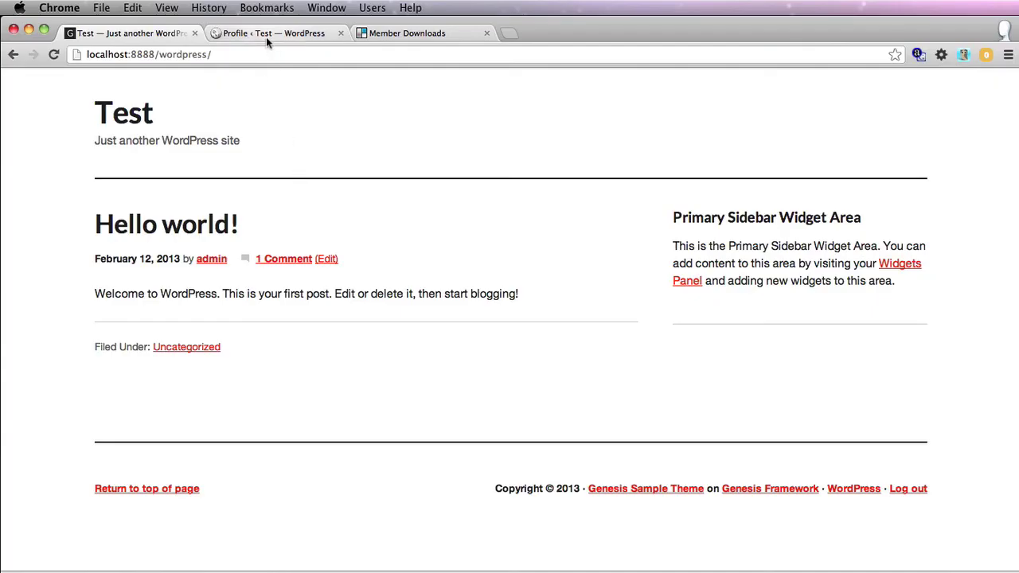
Bring up Appearance > Themes and verify Genesis Sample is active with only Genesis available.
left_click(266, 37)
mouse_move(56, 263)
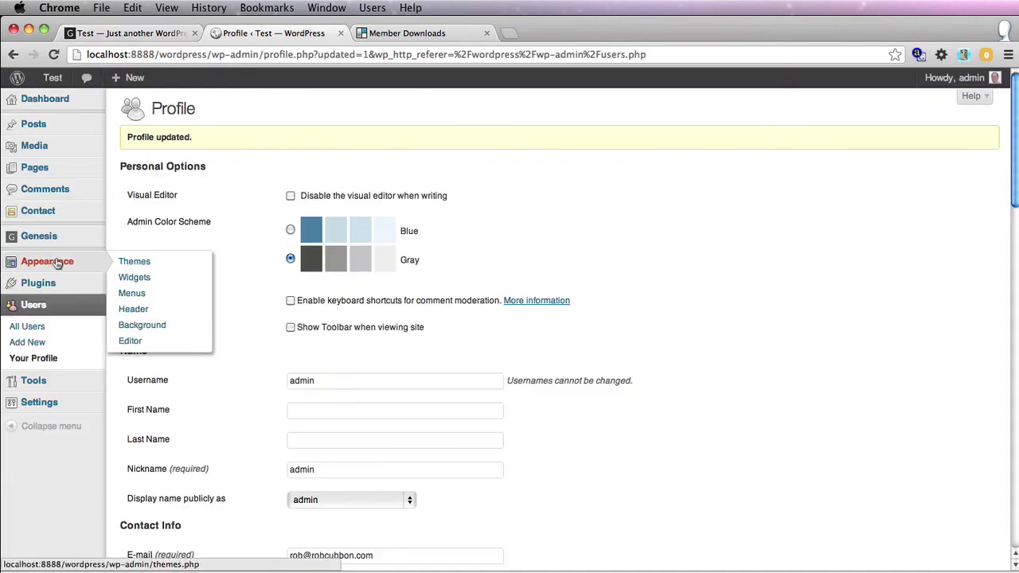
left_click(196, 265)
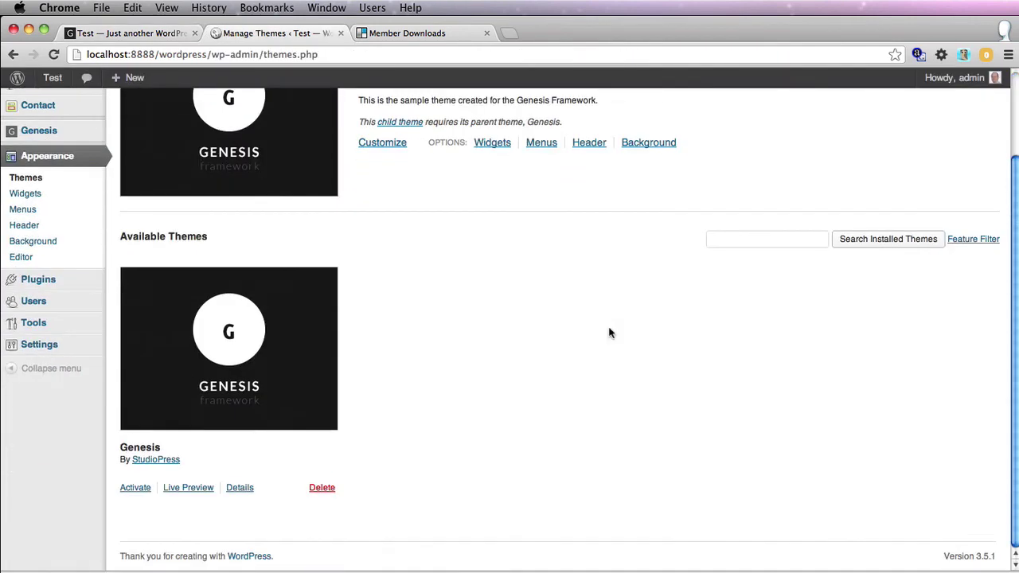
scroll(610, 331, "up", 3)
scroll(610, 329, "down", 3)
scroll(748, 382, "up", 3)
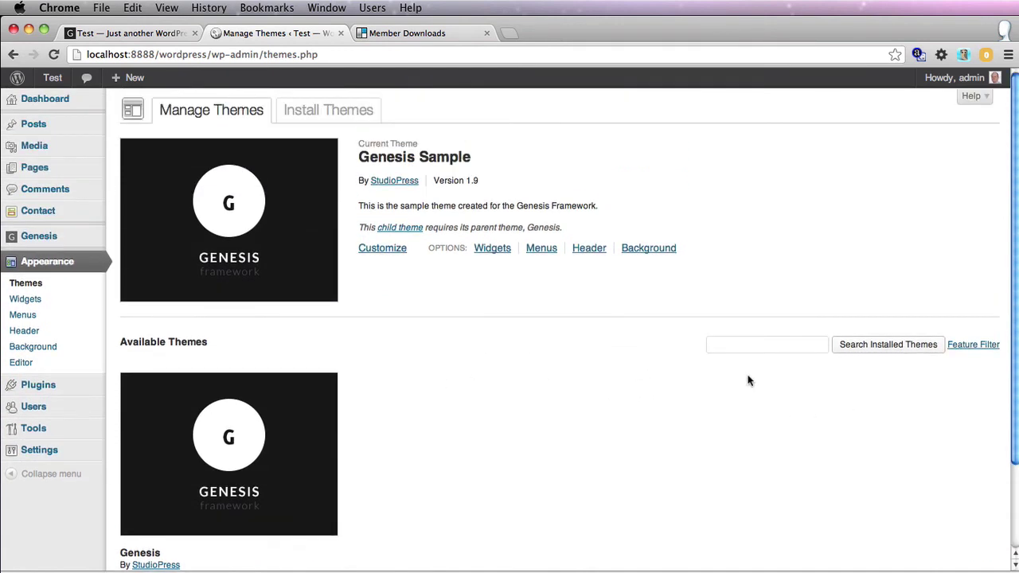